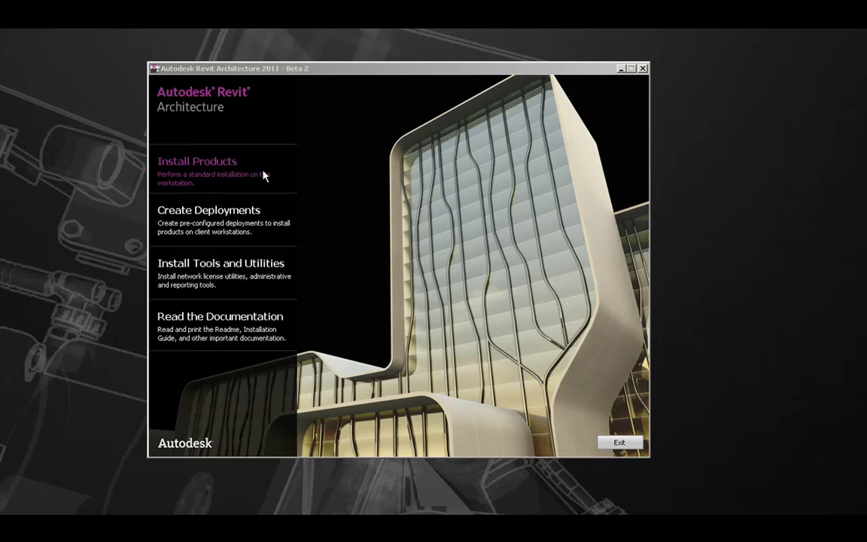
- Start a standard product installation with all listed products selected and accept the United States license agreement
click(263, 176)
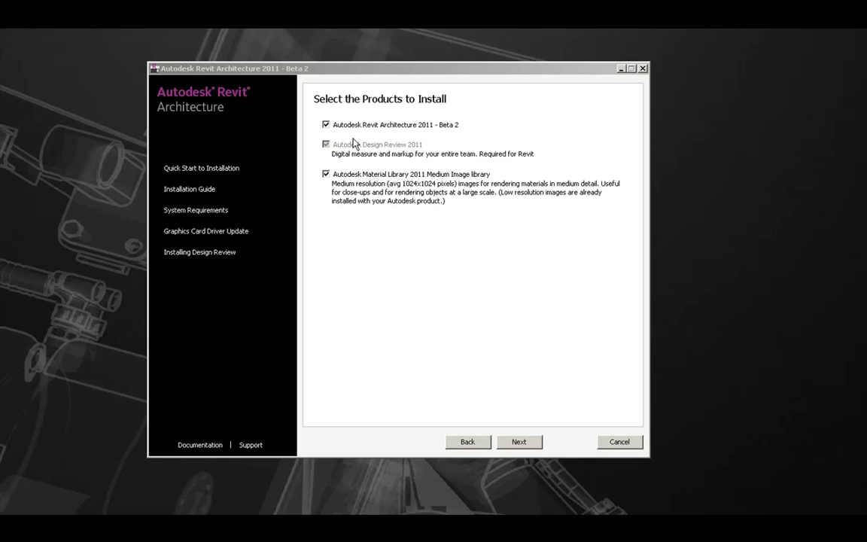
click(359, 69)
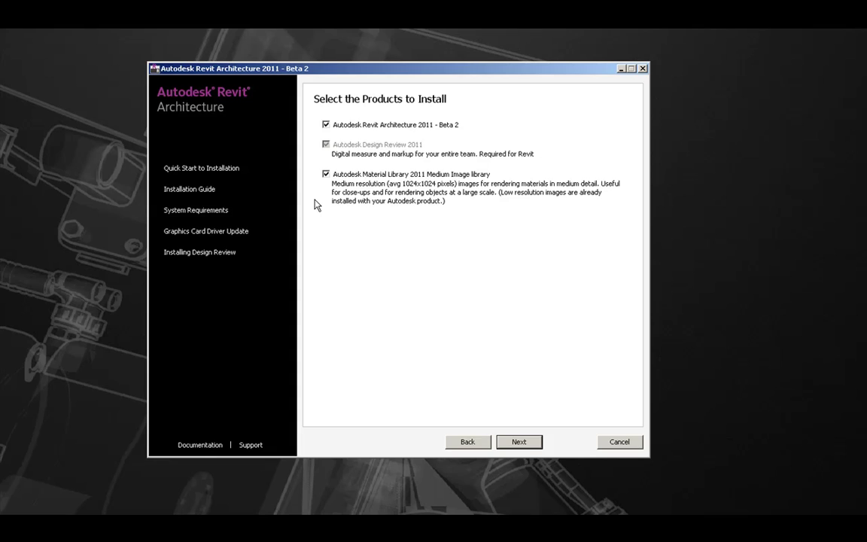
click(526, 445)
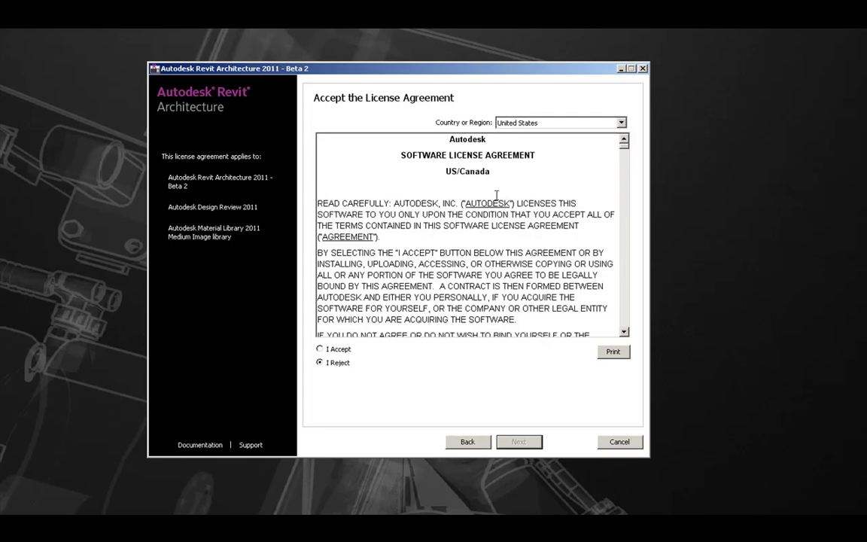
click(320, 349)
click(518, 442)
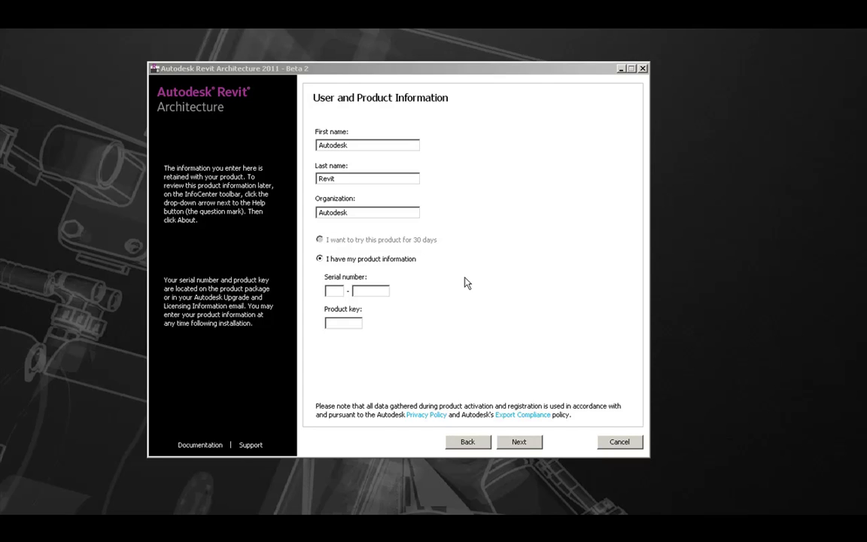
- Fill in the product's serial number and product key, and submit the user and product information
click(331, 290)
text(123)
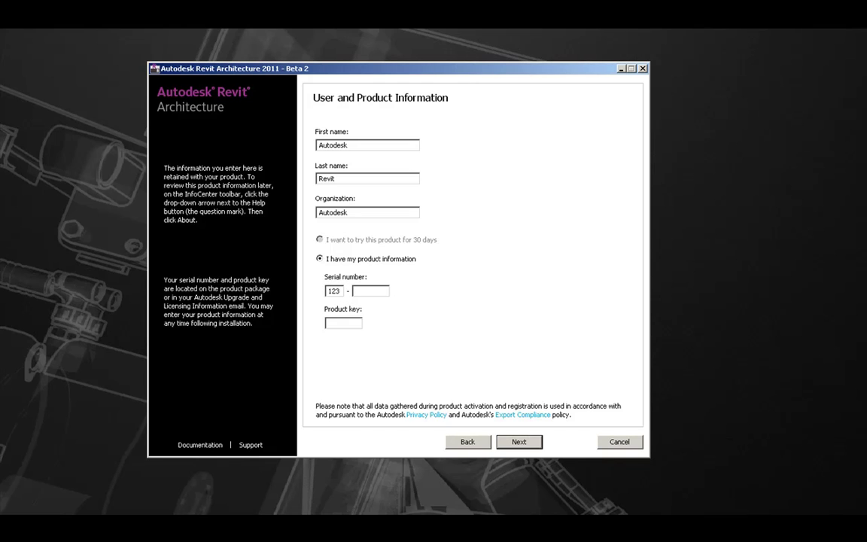
text(45678910)
click(325, 328)
text(ABCDE)
click(523, 442)
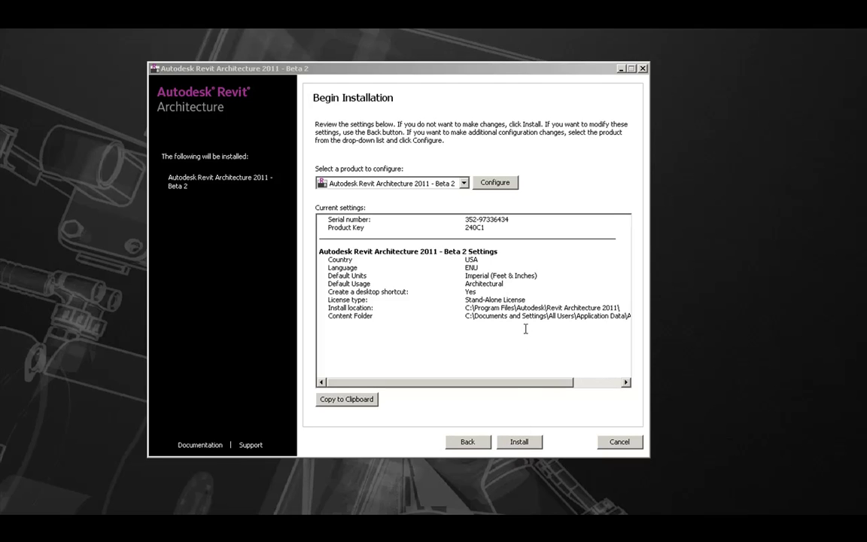
- Configure Autodesk Revit Architecture 2011 - Beta 2 with a network license on a Single License Server named ServerA
click(492, 185)
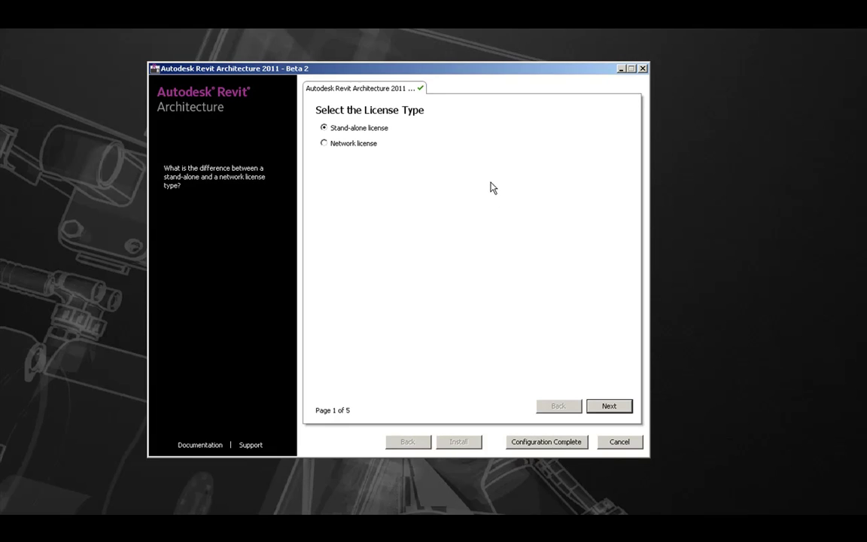
click(325, 144)
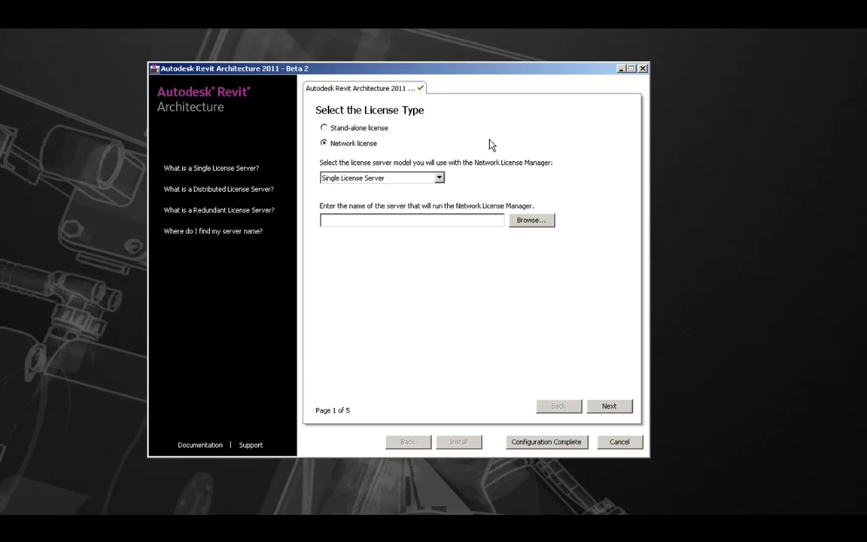
click(429, 179)
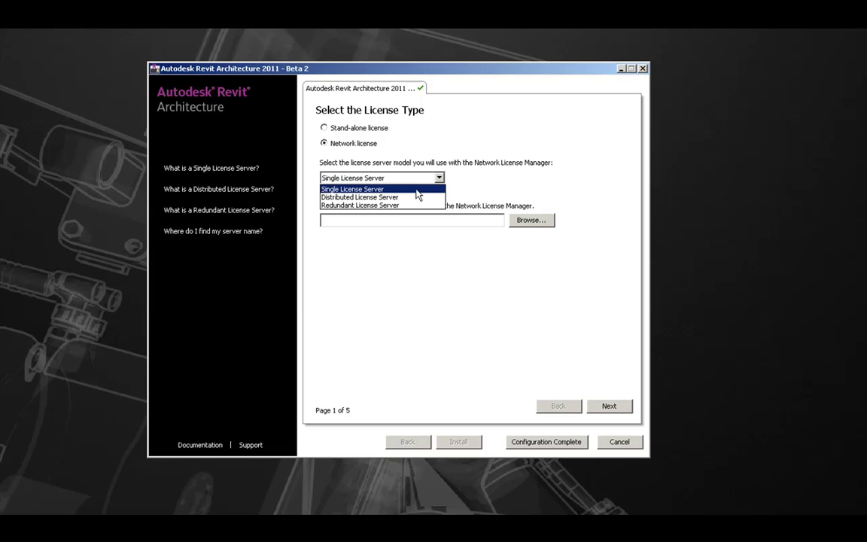
click(416, 190)
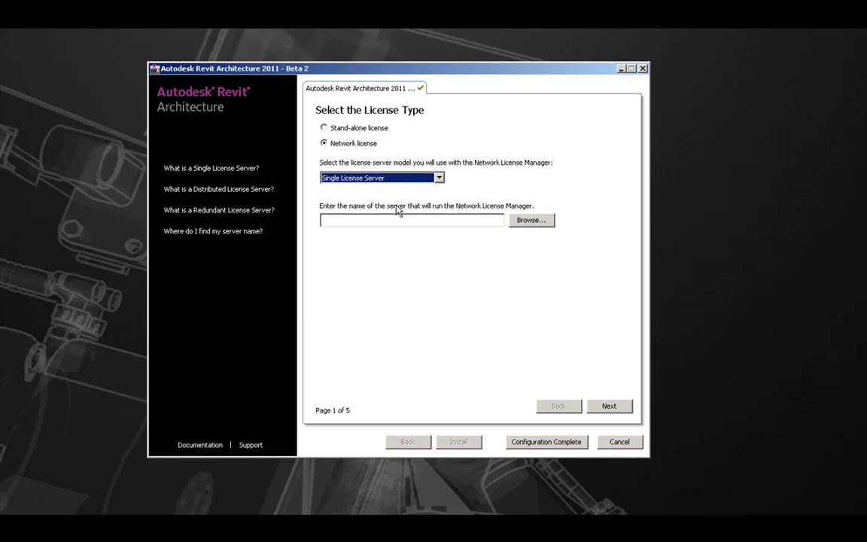
click(377, 217)
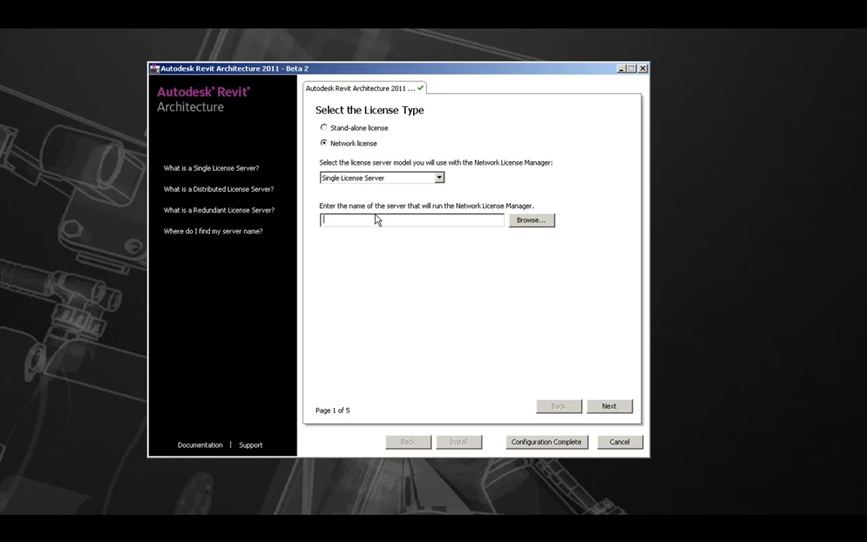
text(ServerA)
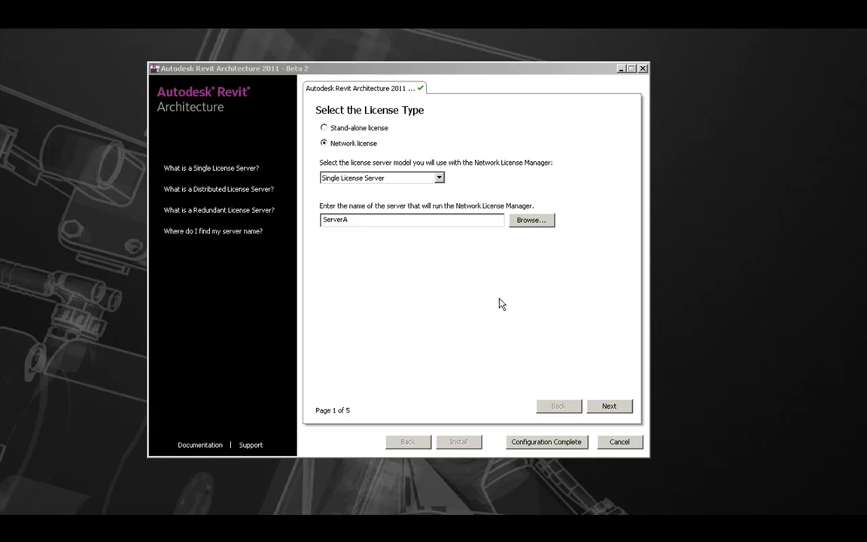
click(609, 406)
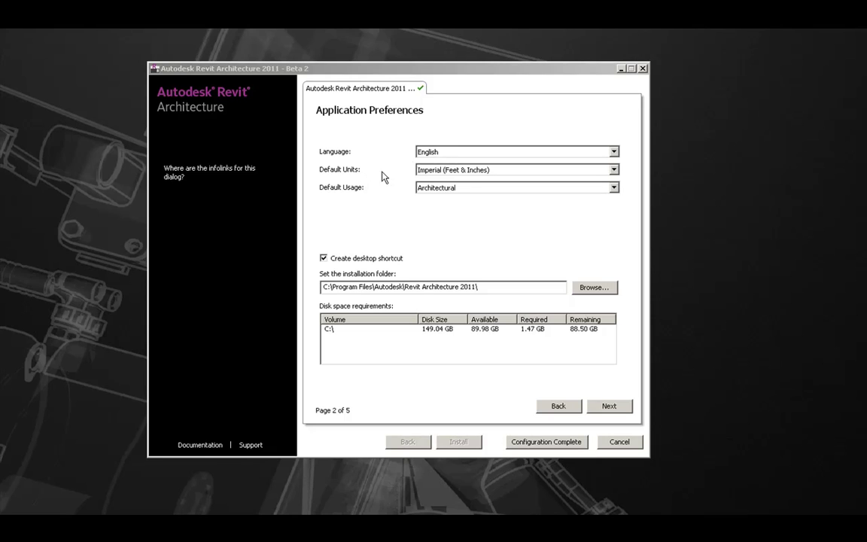
- Review the default units, usage and installation folder, and accept Imperial (Feet & Inches), Architectural and the default path
click(460, 170)
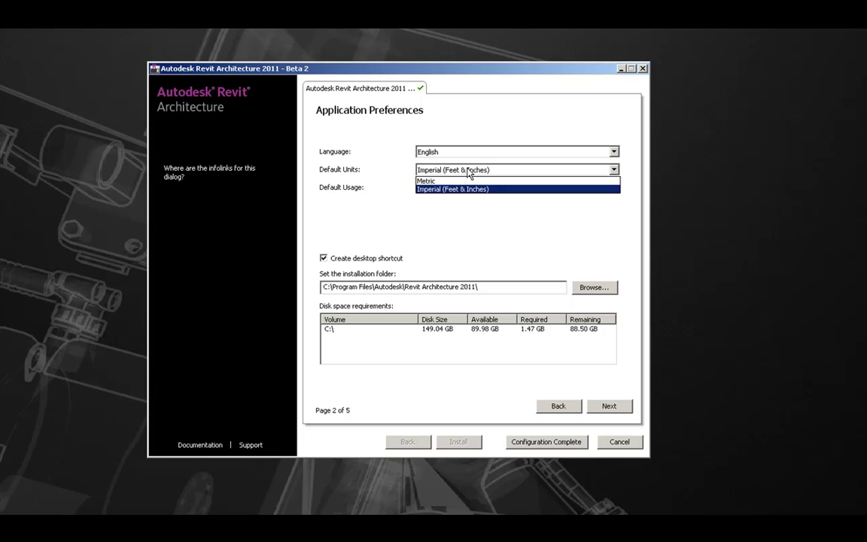
click(399, 167)
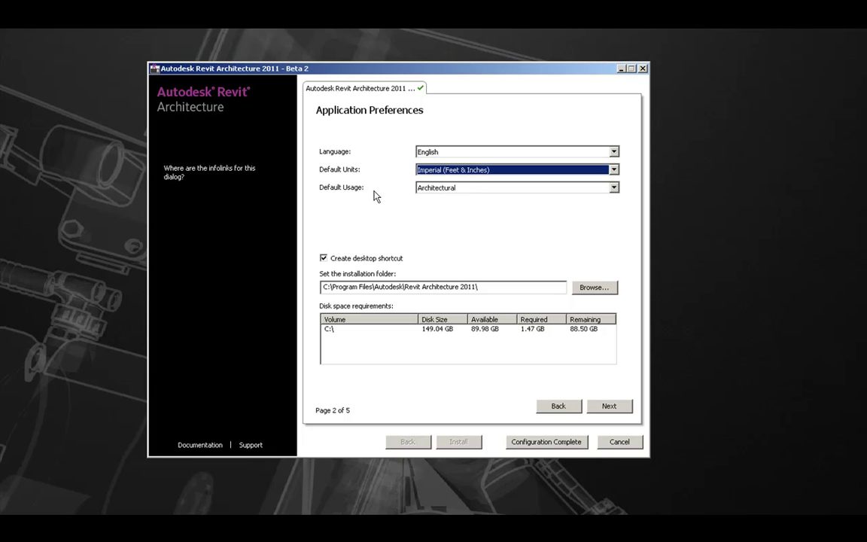
click(474, 188)
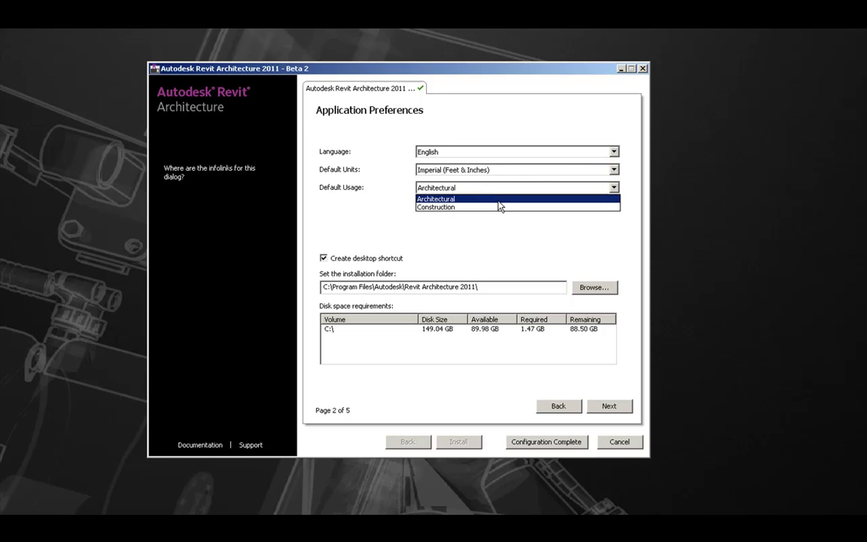
click(350, 201)
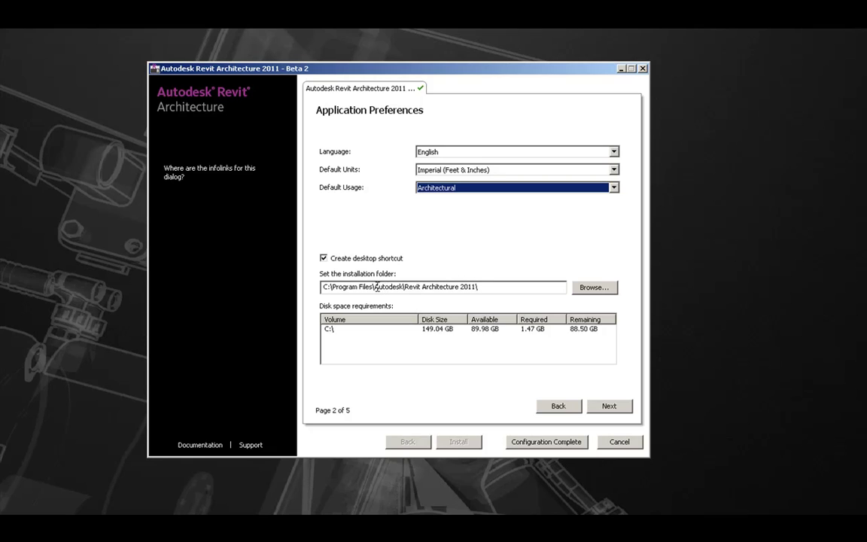
drag(374, 287, 403, 287)
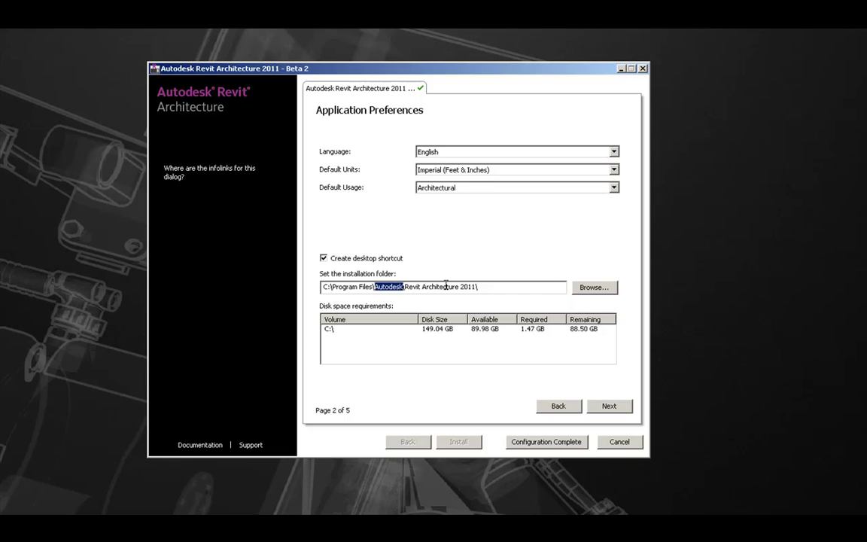
click(480, 285)
click(603, 411)
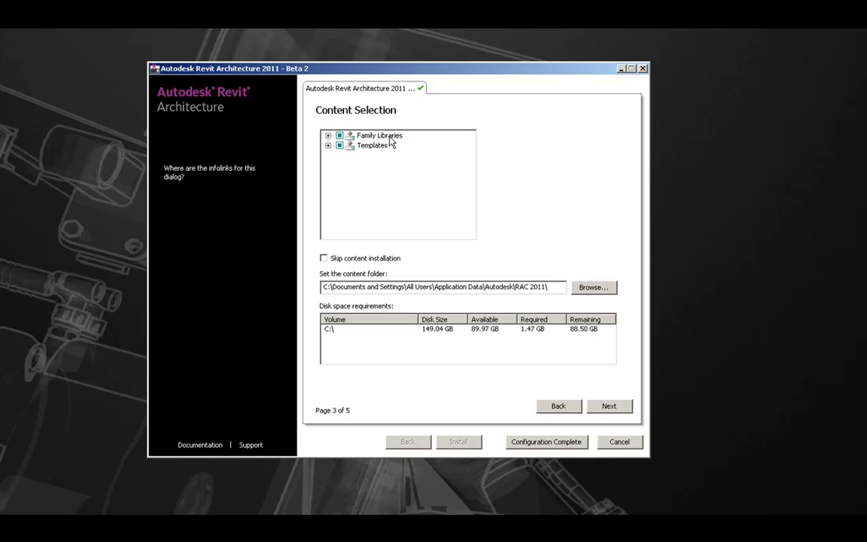
- Review the regional options under Family Libraries and accept the default content selection
click(328, 135)
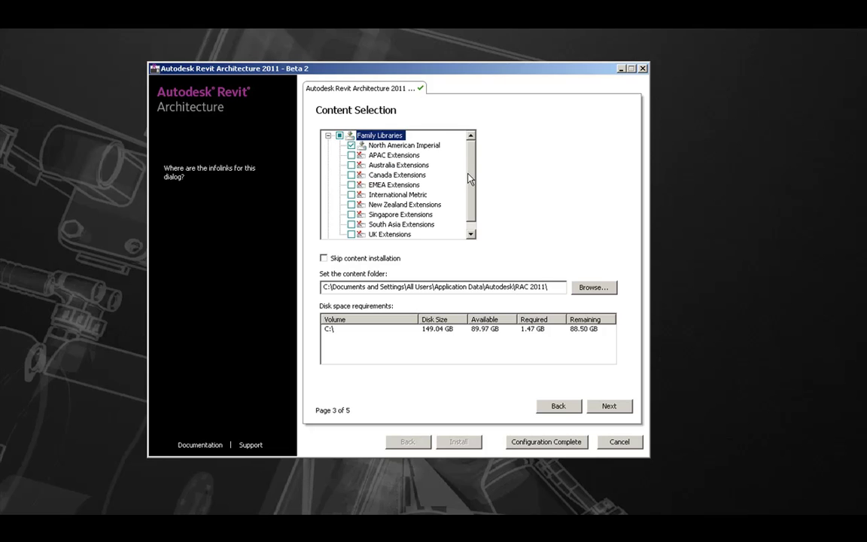
scroll(468, 178, down, 1)
scroll(420, 175, up, 1)
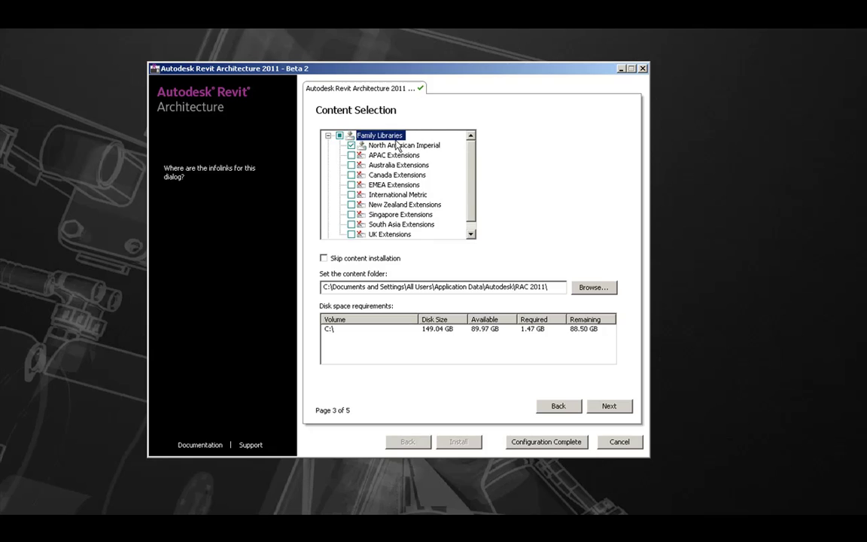
click(328, 135)
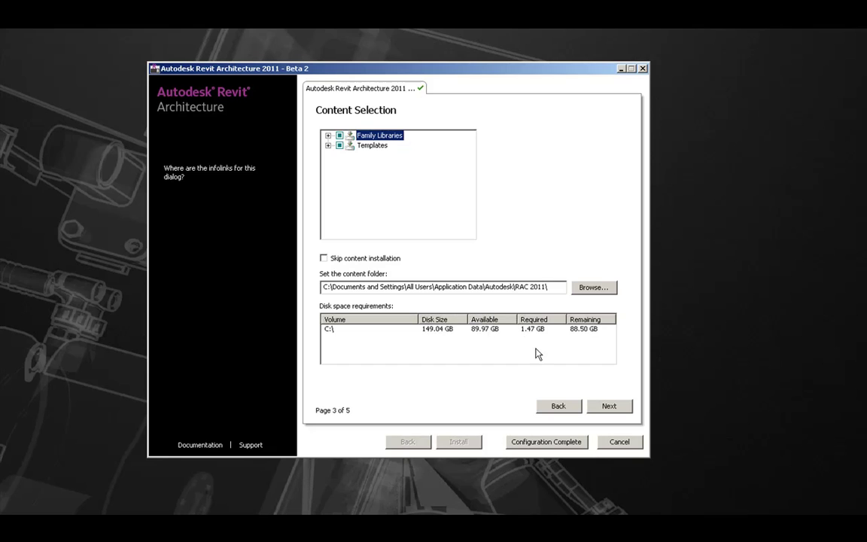
click(608, 407)
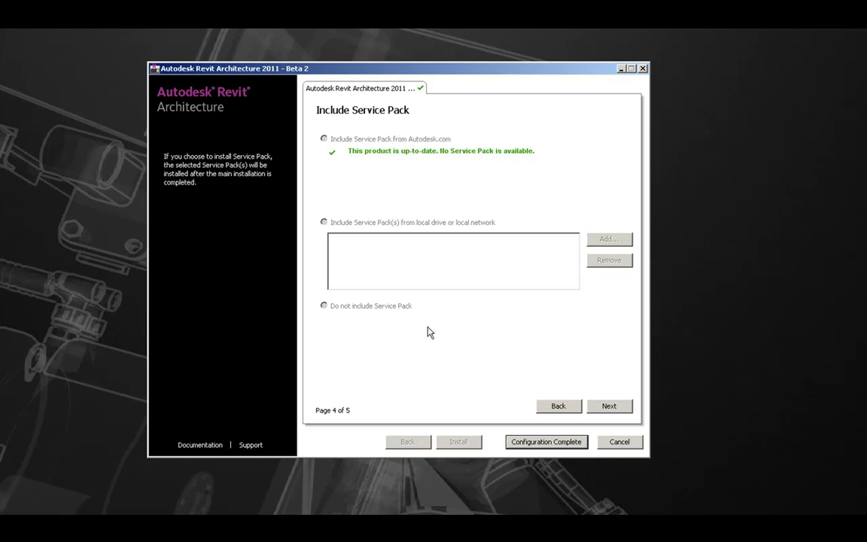
- Proceed past the service pack options and complete the product configuration, returning to the installation summary
click(609, 406)
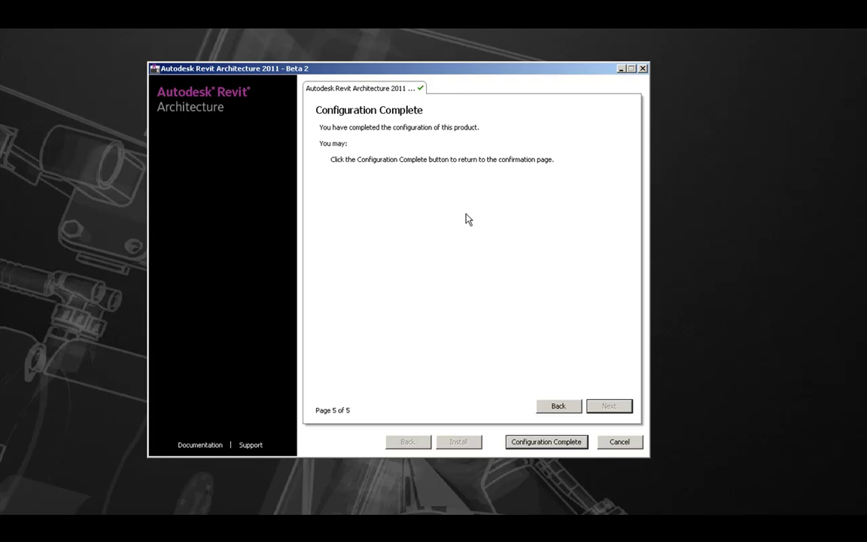
click(558, 443)
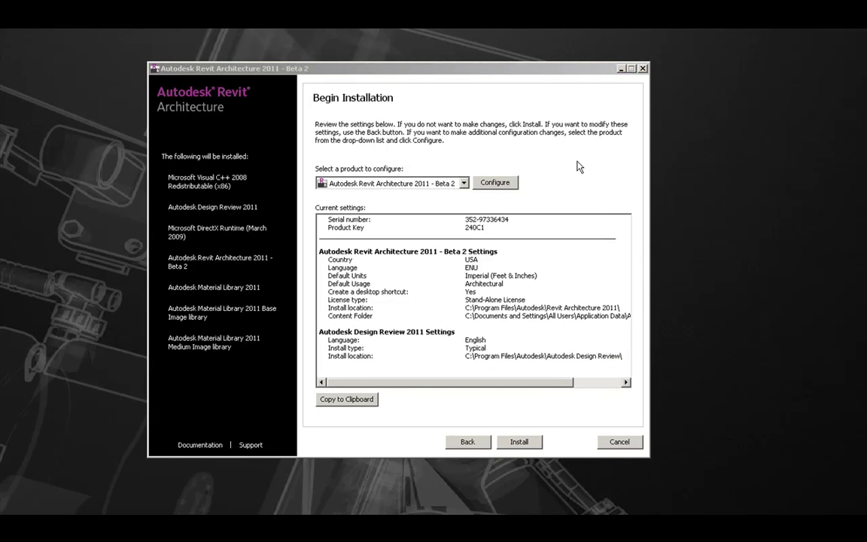
click(579, 166)
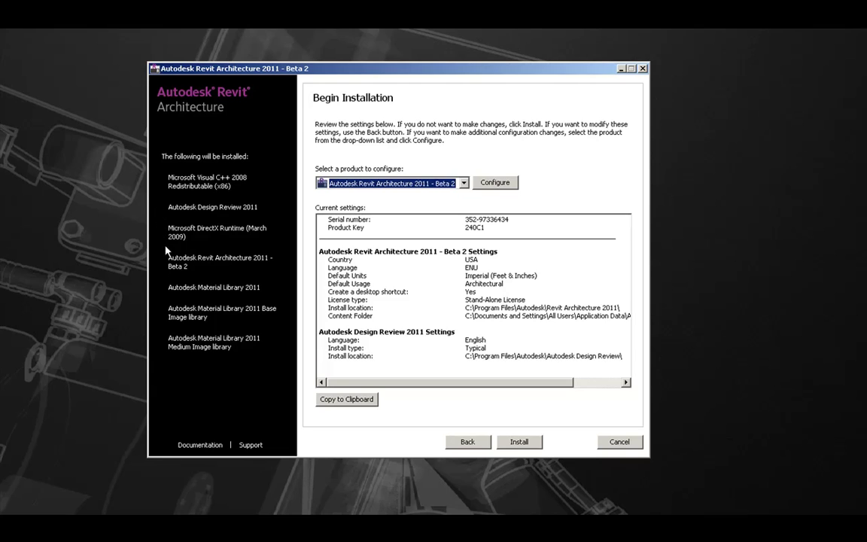
- Install the configured products, agreeing to use the existing Autodesk Design Review folder, and finish the setup with both Readme options selected
click(531, 443)
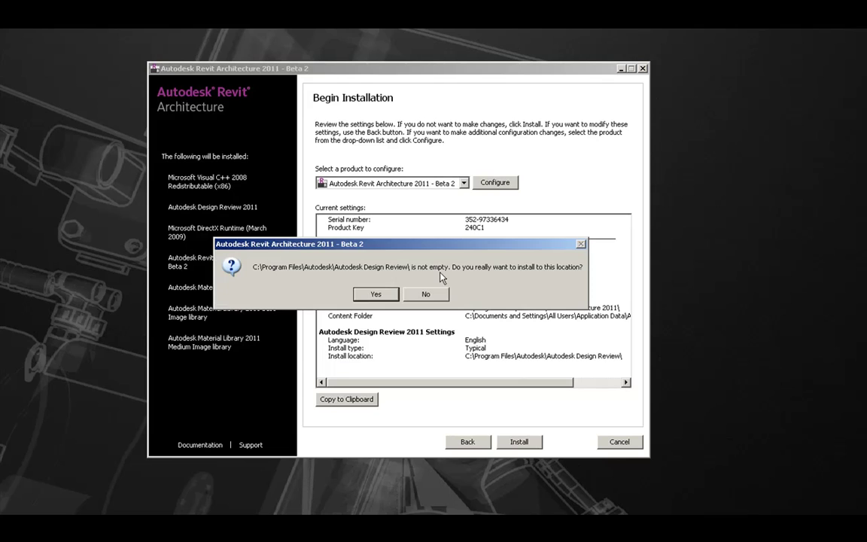
click(375, 295)
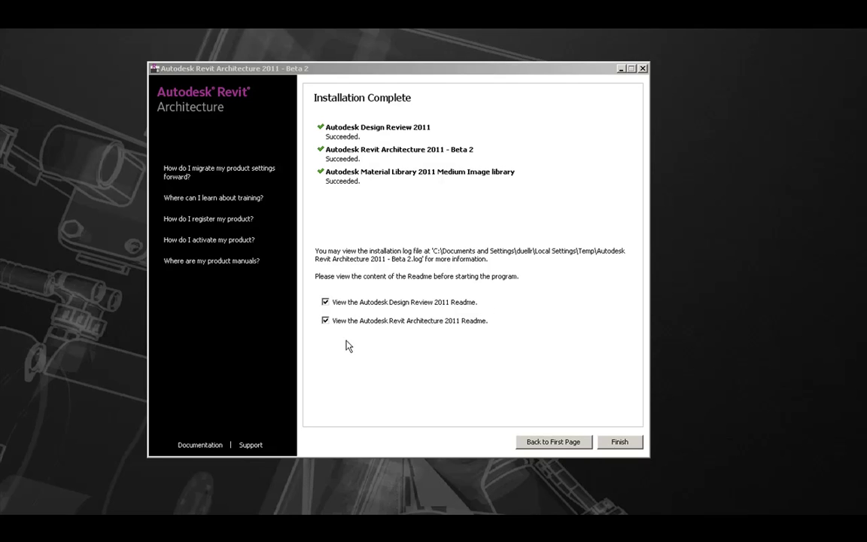
click(617, 447)
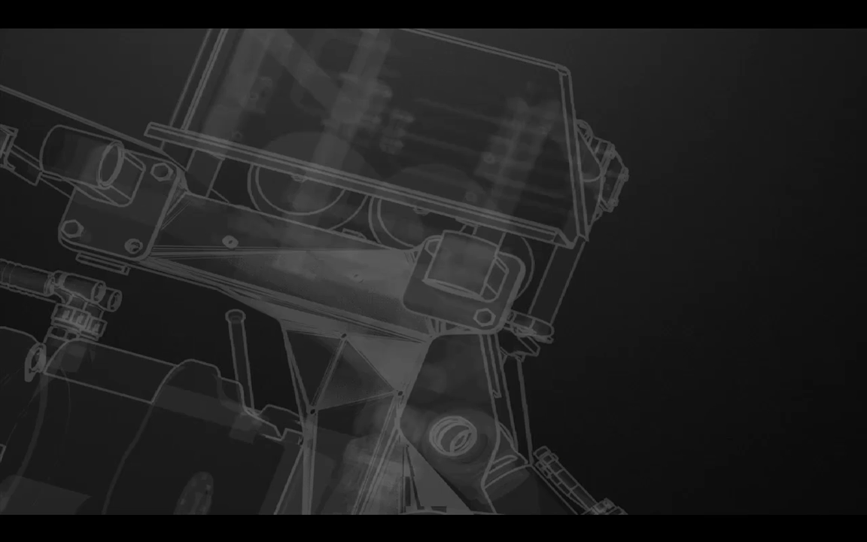